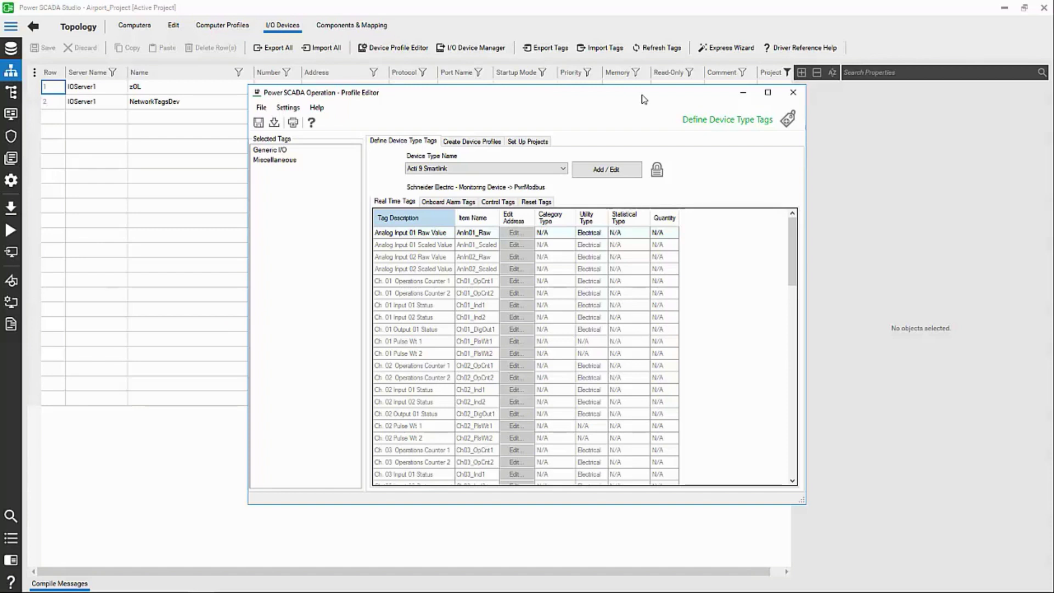
{"action": "key", "text": "alt+Tab"}
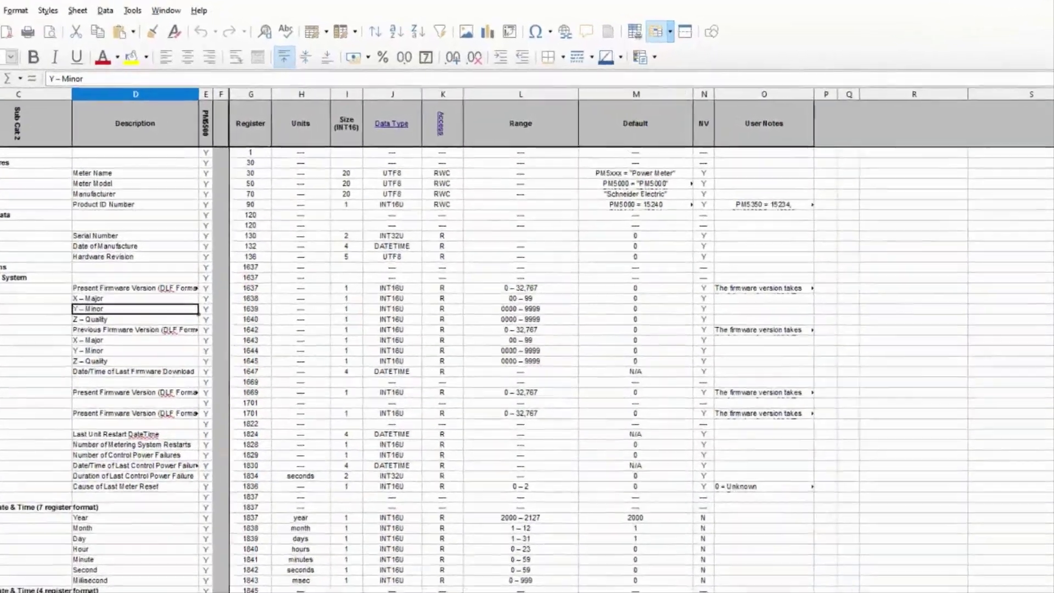
{"action": "left_click", "coordinate": [988, 10]}
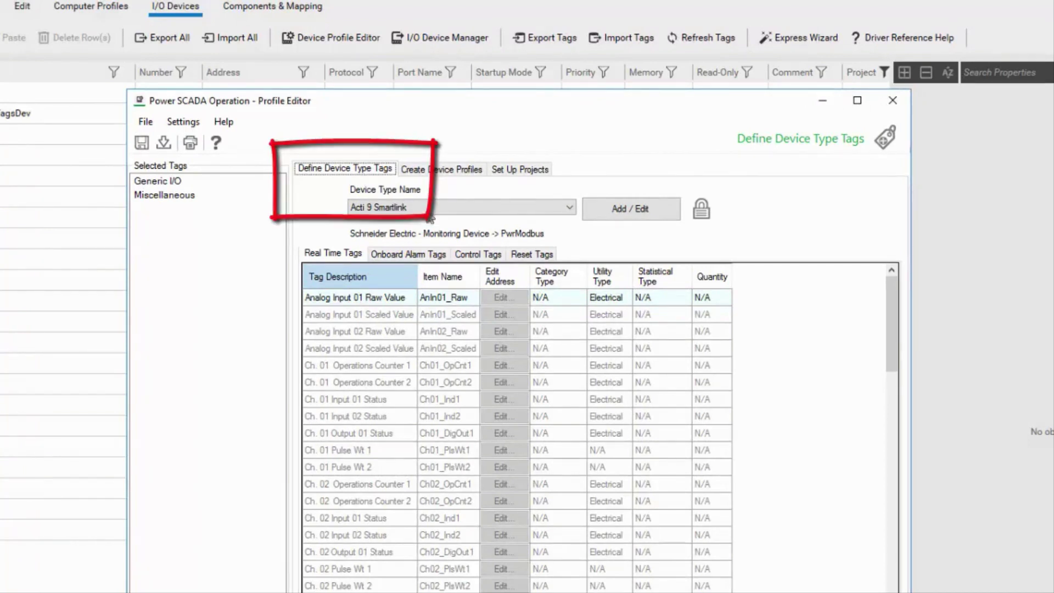
{"action": "left_click", "coordinate": [476, 215]}
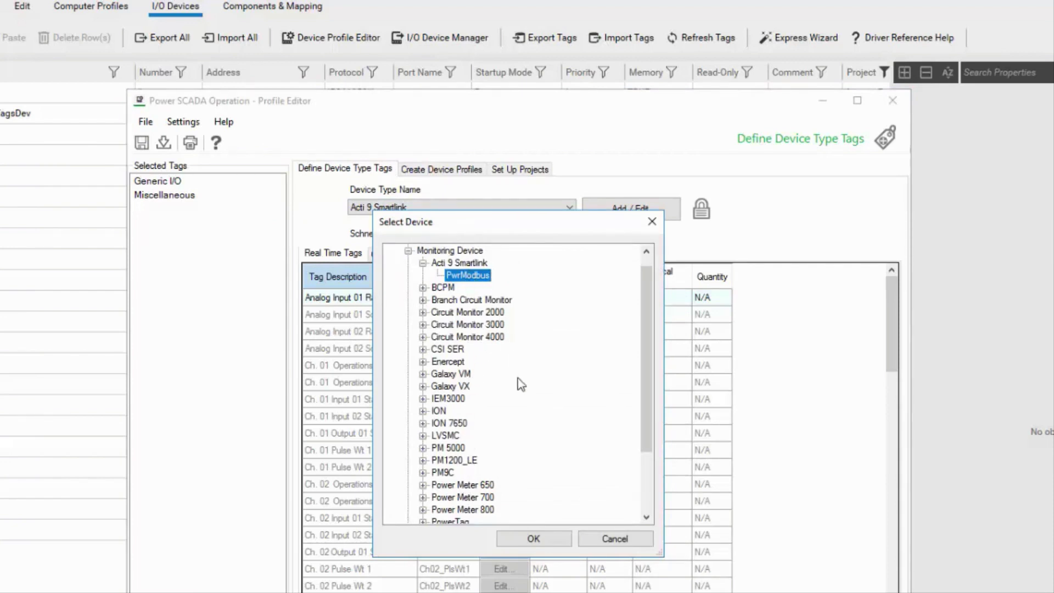
{"action": "left_click", "coordinate": [622, 546]}
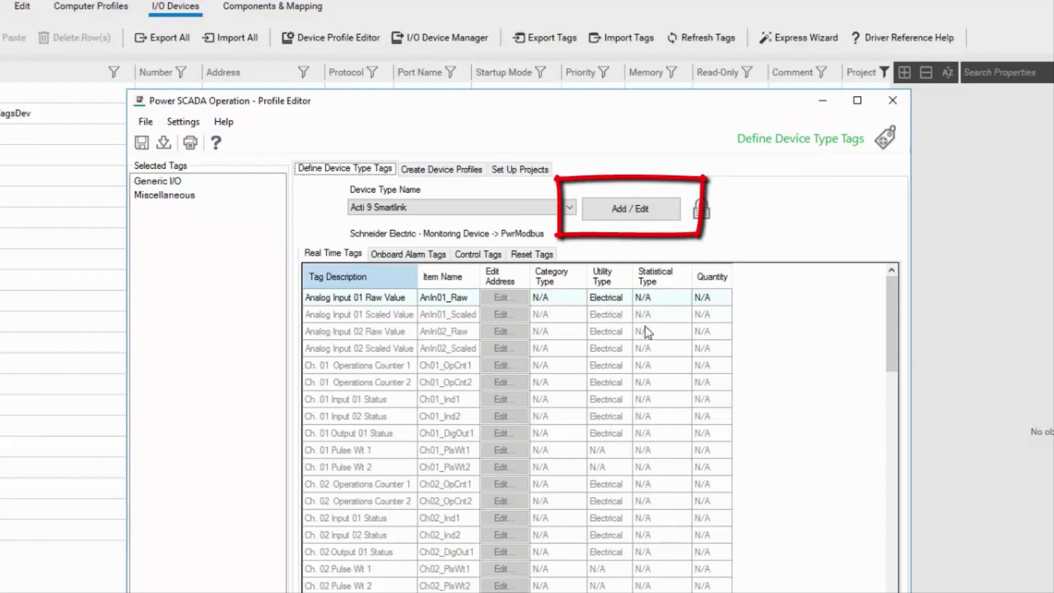
- Open the device type editor and review its options for creating, editing, copying and deleting device types
{"action": "left_click", "coordinate": [626, 212]}
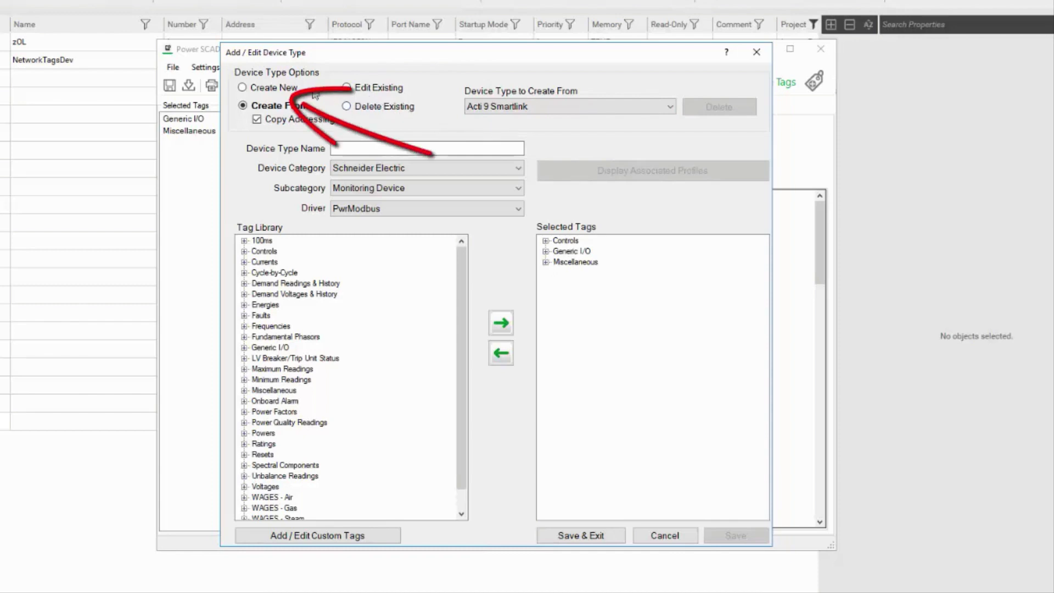
{"action": "left_click", "coordinate": [255, 89]}
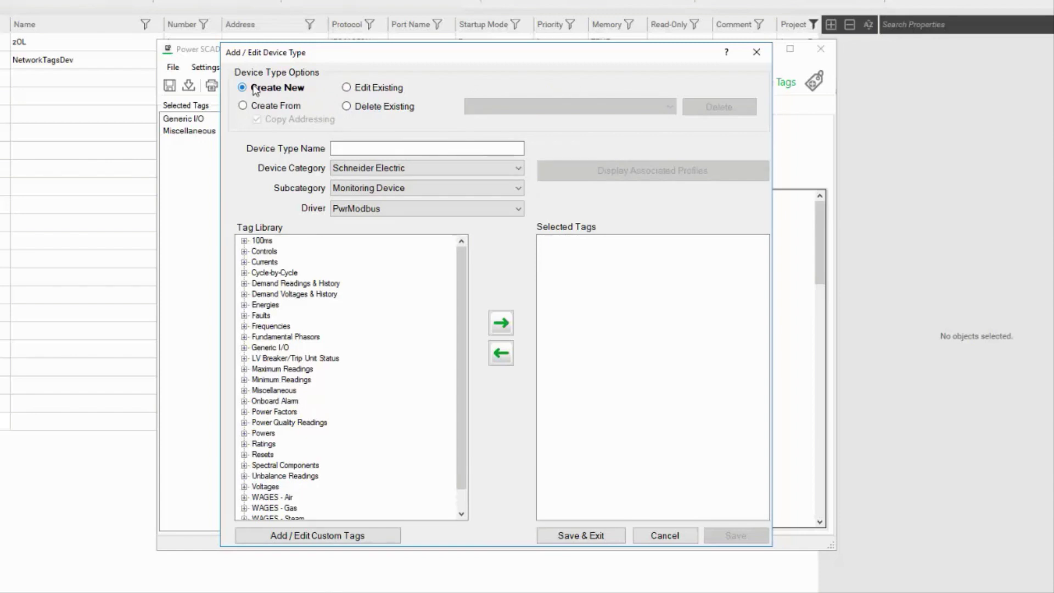
{"action": "left_click", "coordinate": [367, 90]}
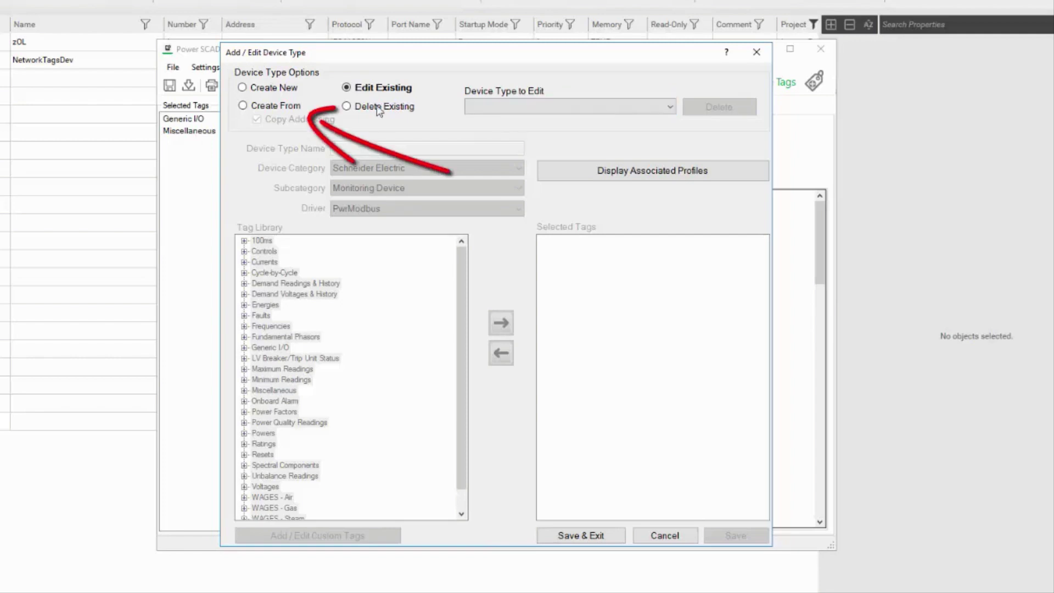
{"action": "left_click", "coordinate": [277, 112]}
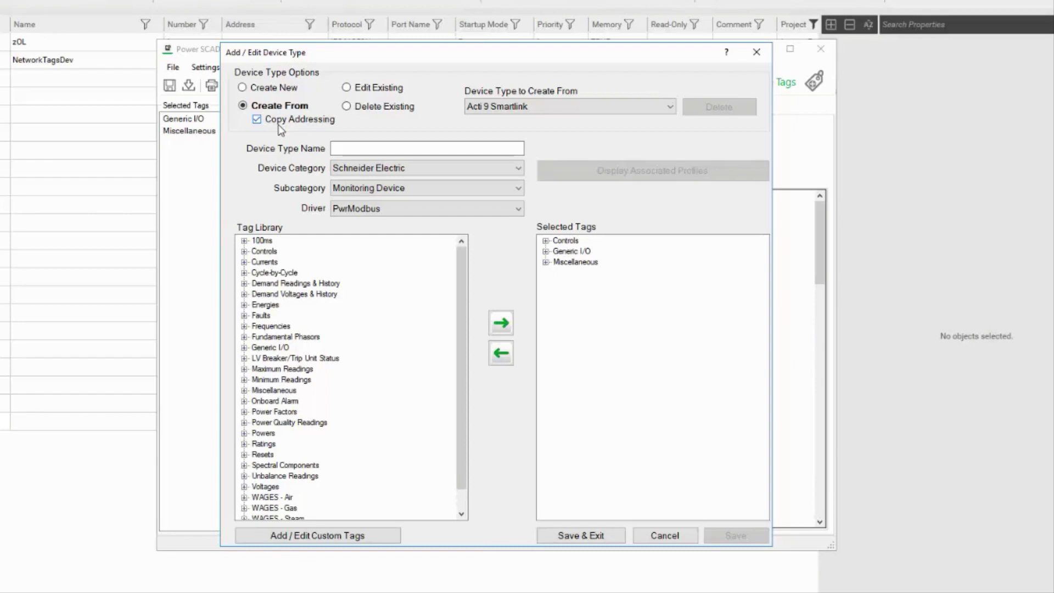
{"action": "left_click", "coordinate": [358, 110]}
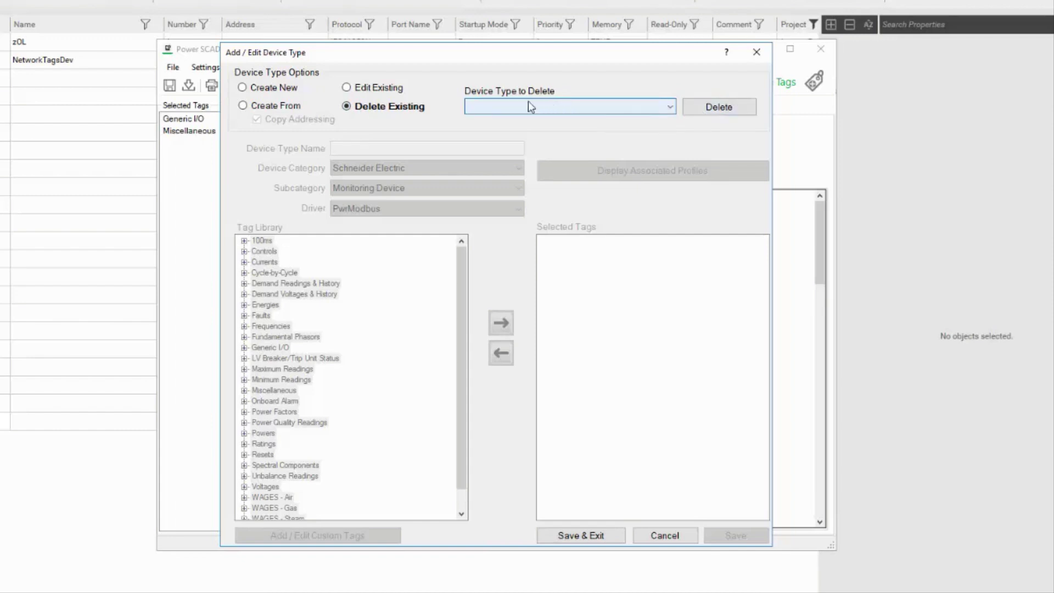
- Start a new device type from scratch and name it Third Party Meter
{"action": "left_click", "coordinate": [269, 92]}
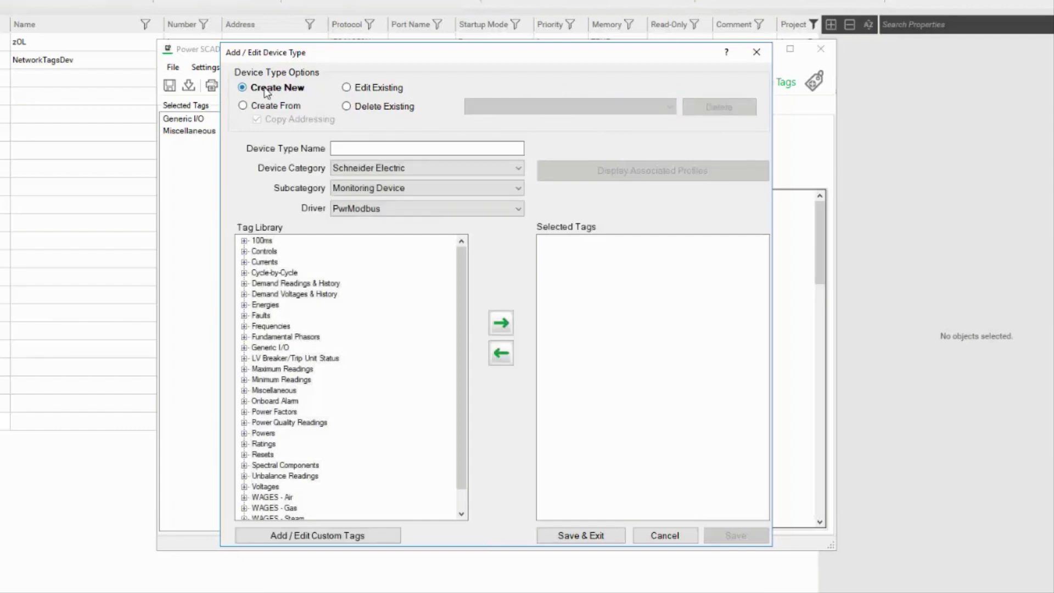
{"action": "left_click", "coordinate": [359, 145]}
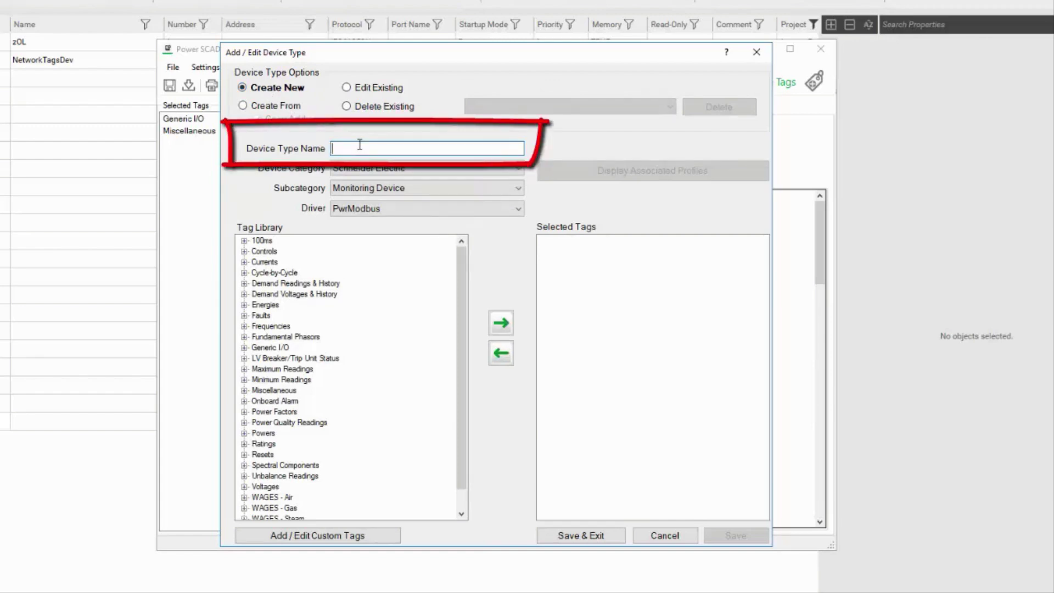
{"action": "type", "text": "Thir"}
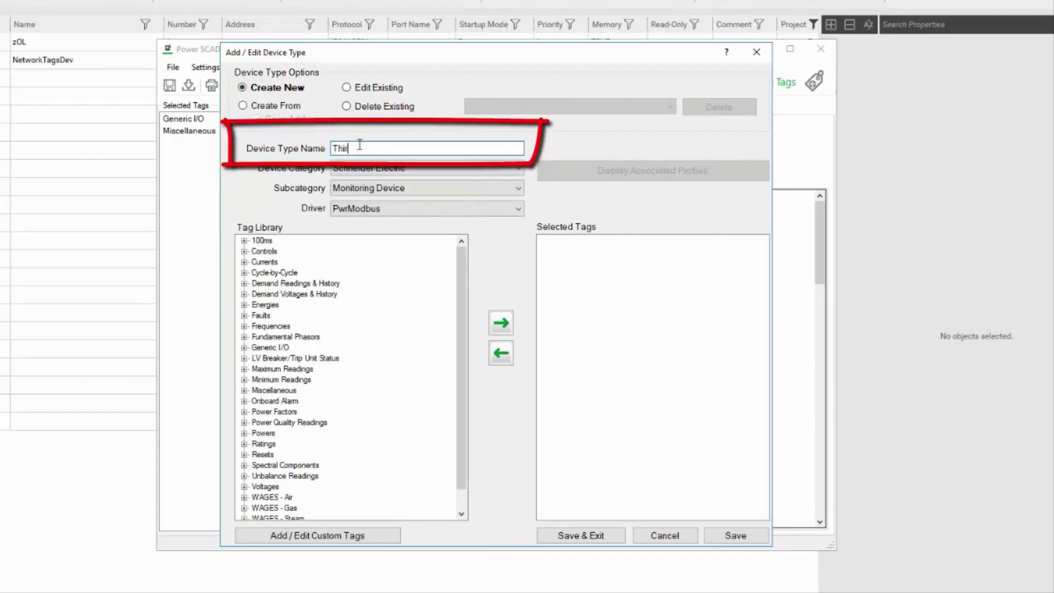
{"action": "type", "text": "d Part"}
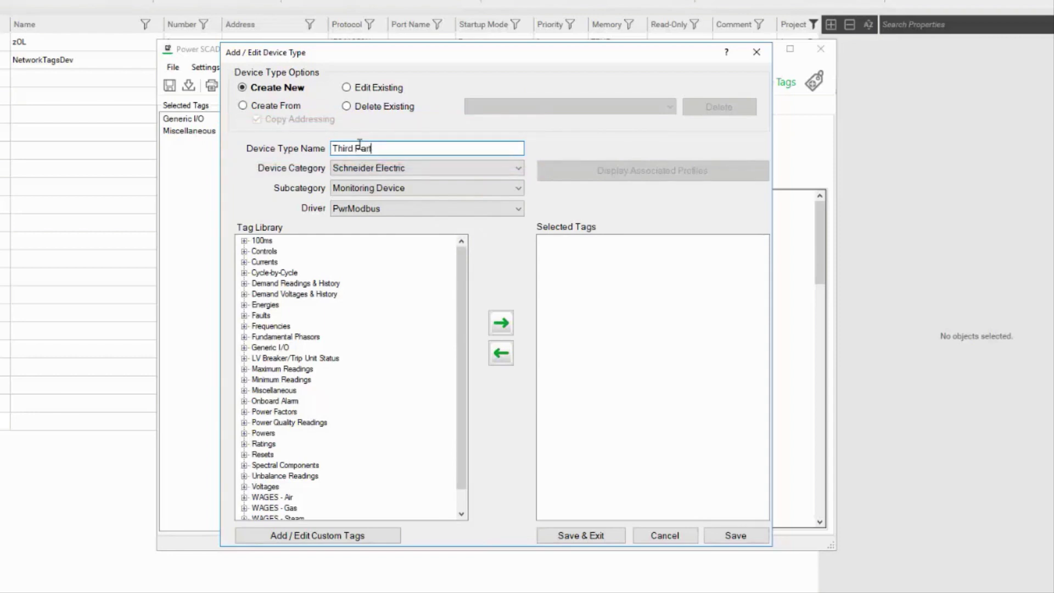
{"action": "type", "text": "y Meter"}
- Check the available choices and assign the Schneider Electric category, Monitoring Device subcategory and PwrModbus driver to the new device type
{"action": "left_click", "coordinate": [397, 171]}
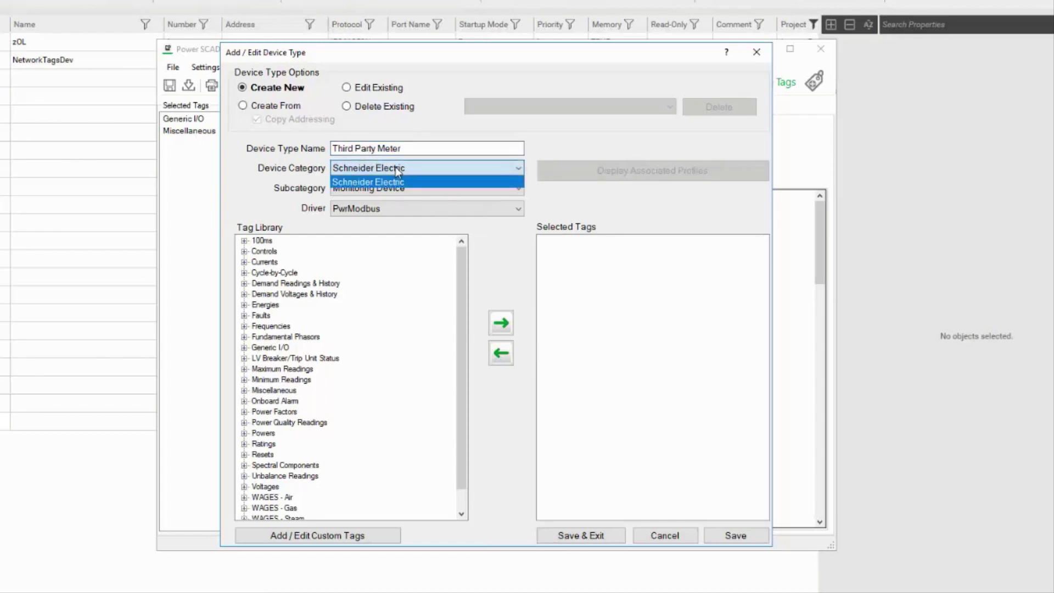
{"action": "left_click", "coordinate": [414, 120]}
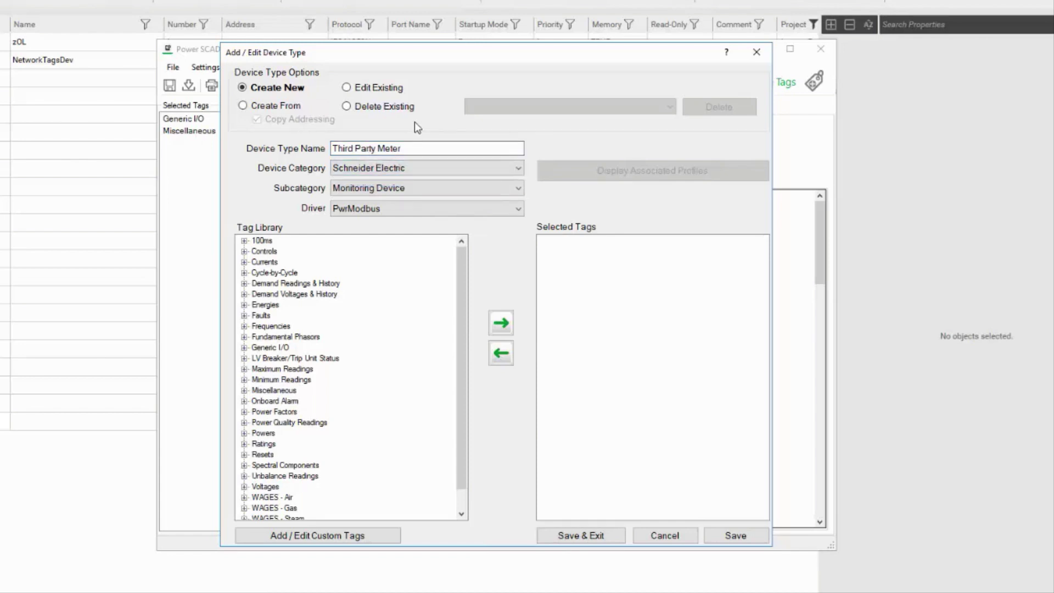
{"action": "left_click", "coordinate": [433, 190]}
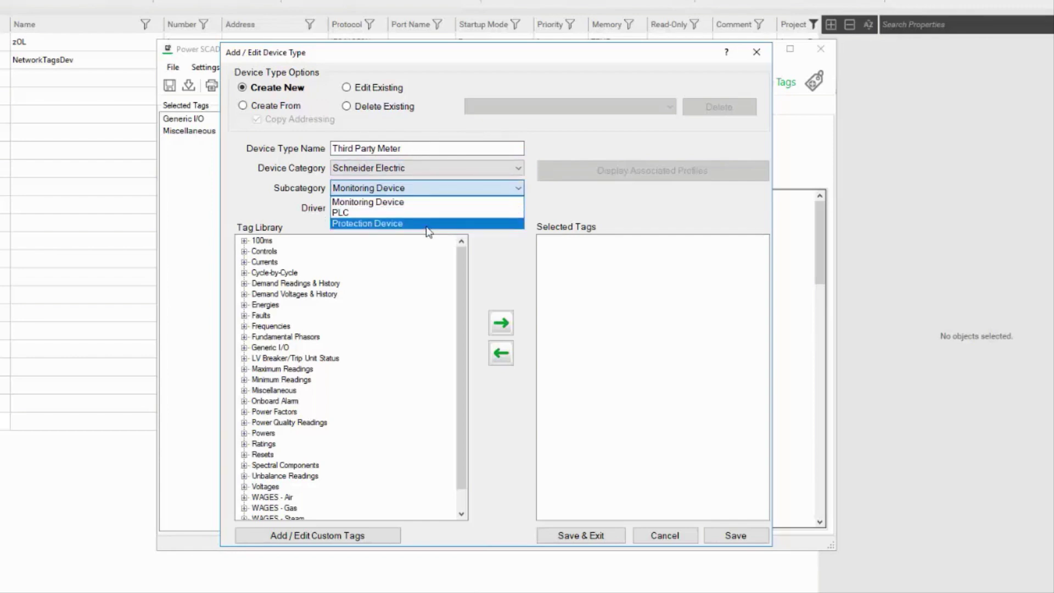
{"action": "left_click", "coordinate": [553, 141]}
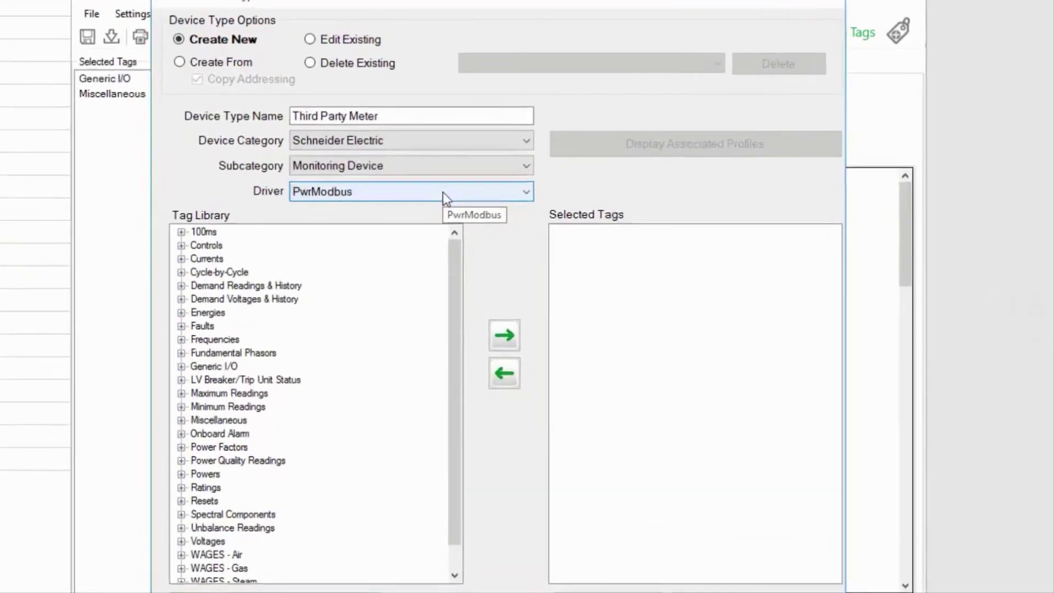
{"action": "left_click", "coordinate": [443, 193]}
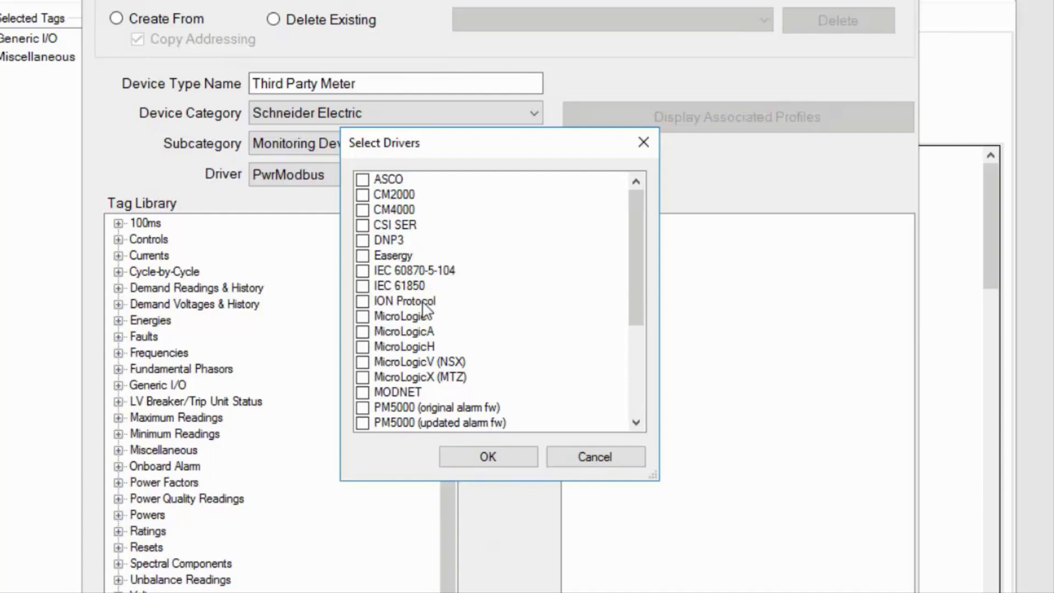
{"action": "scroll", "coordinate": [423, 301], "scroll_direction": "down", "scroll_amount": 3}
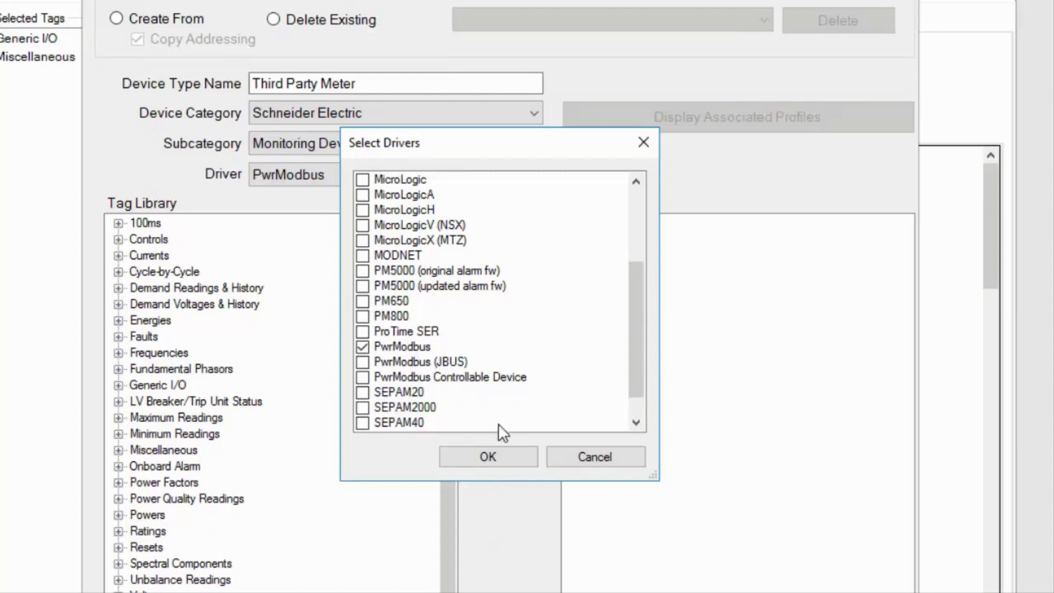
{"action": "left_click", "coordinate": [509, 456]}
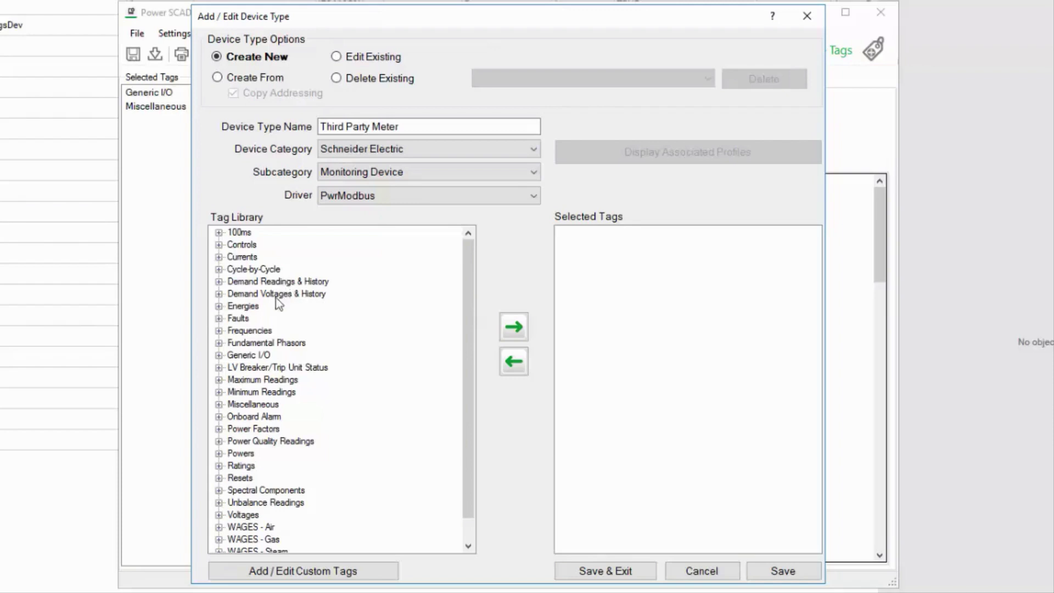
- Browse the Miscellaneous group of the tag library
{"action": "left_click", "coordinate": [219, 404]}
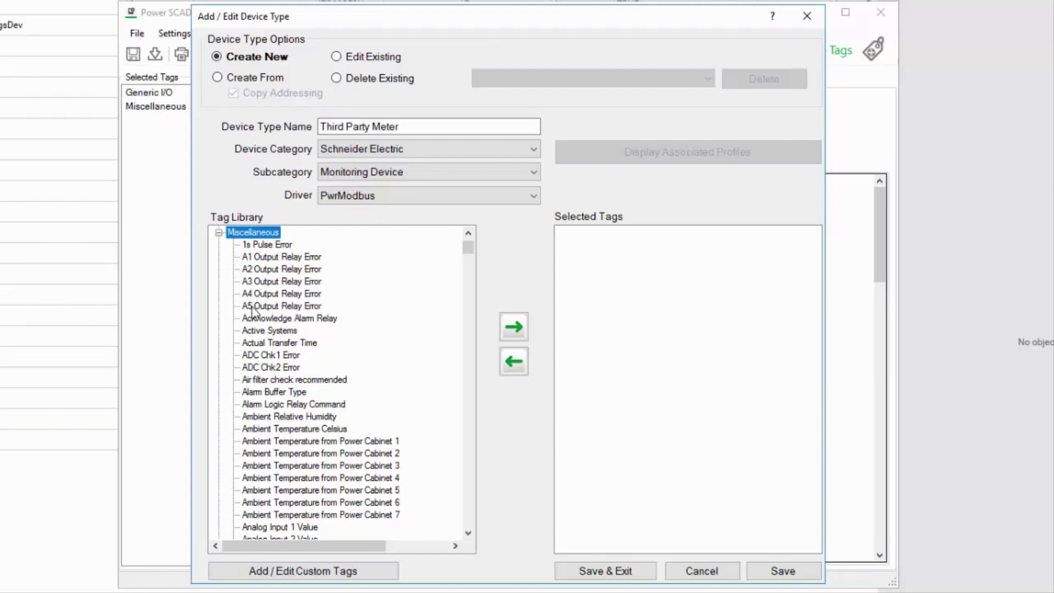
{"action": "left_click", "coordinate": [218, 233]}
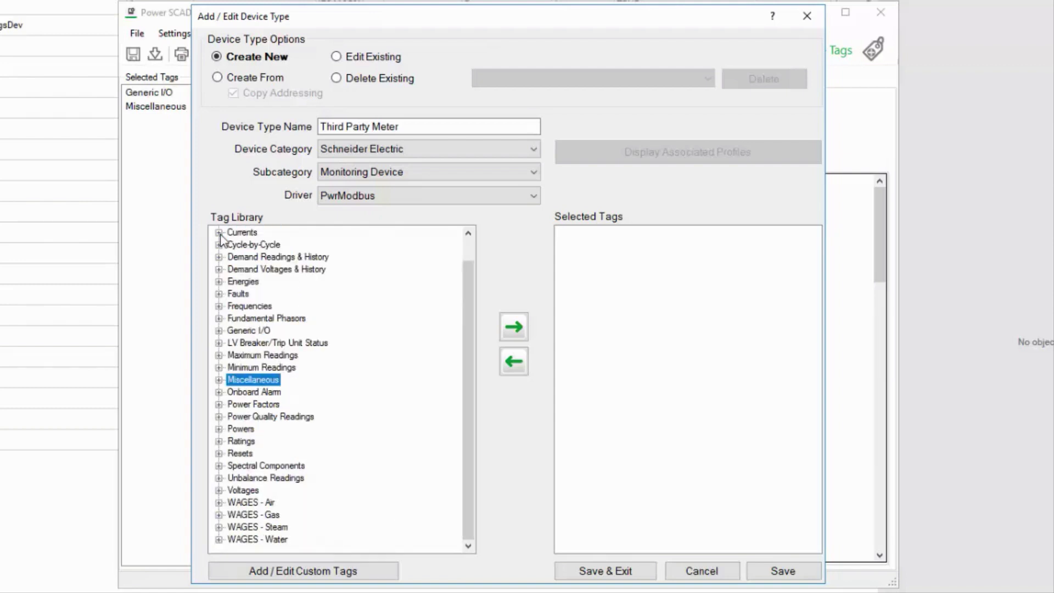
{"action": "scroll", "coordinate": [262, 274], "scroll_direction": "up", "scroll_amount": 1}
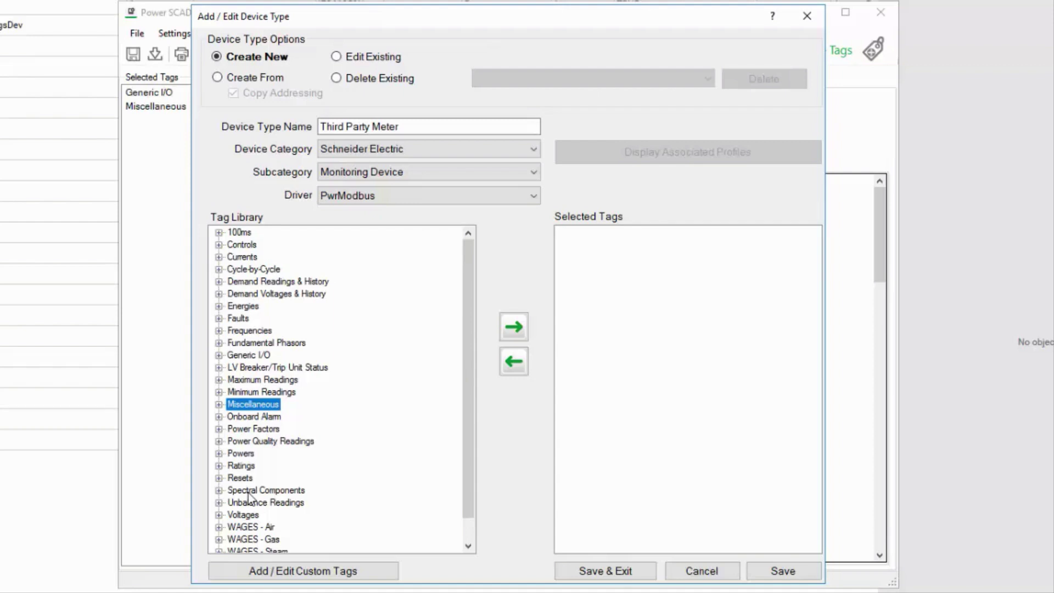
- Add the Current A, Current B and Current C tags from the Currents group to the device type's selected tags
{"action": "left_click", "coordinate": [219, 257]}
{"action": "scroll", "coordinate": [376, 369], "scroll_direction": "down", "scroll_amount": 20}
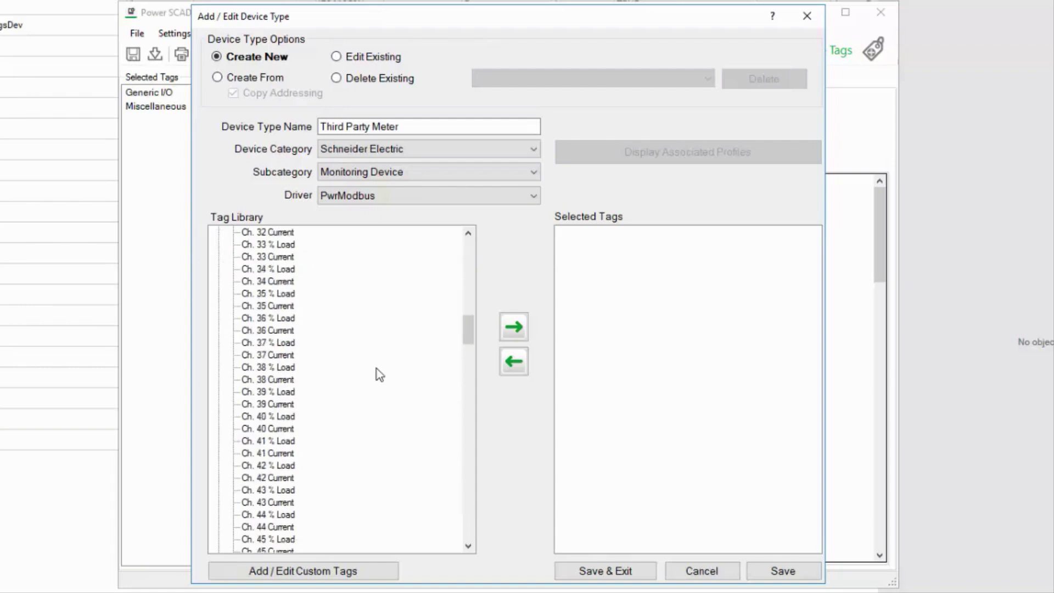
{"action": "scroll", "coordinate": [377, 368], "scroll_direction": "down", "scroll_amount": 20}
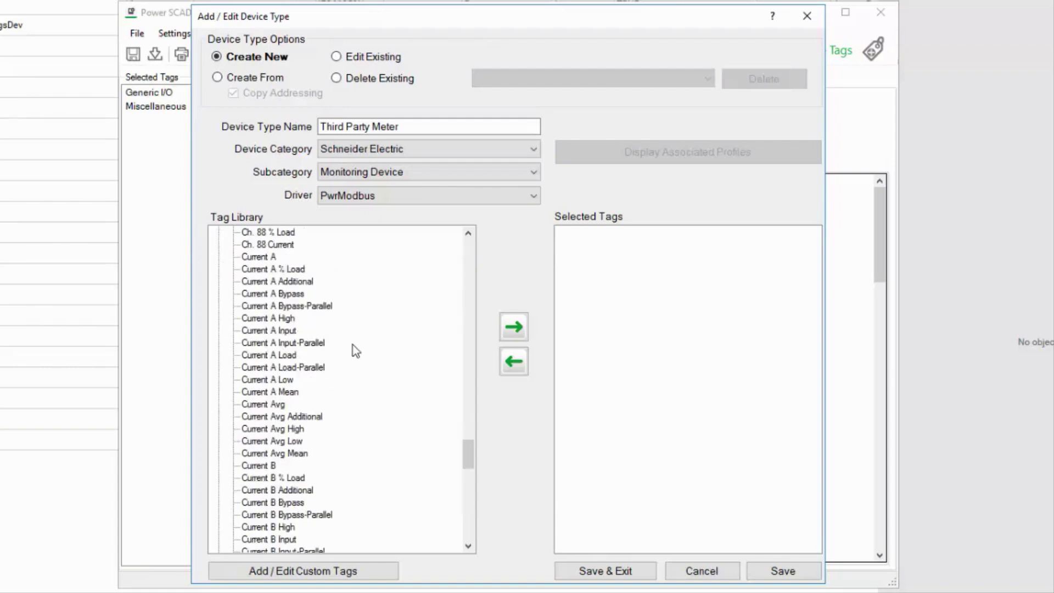
{"action": "left_click", "coordinate": [261, 258]}
{"action": "double_click", "coordinate": [260, 258]}
{"action": "double_click", "coordinate": [269, 465]}
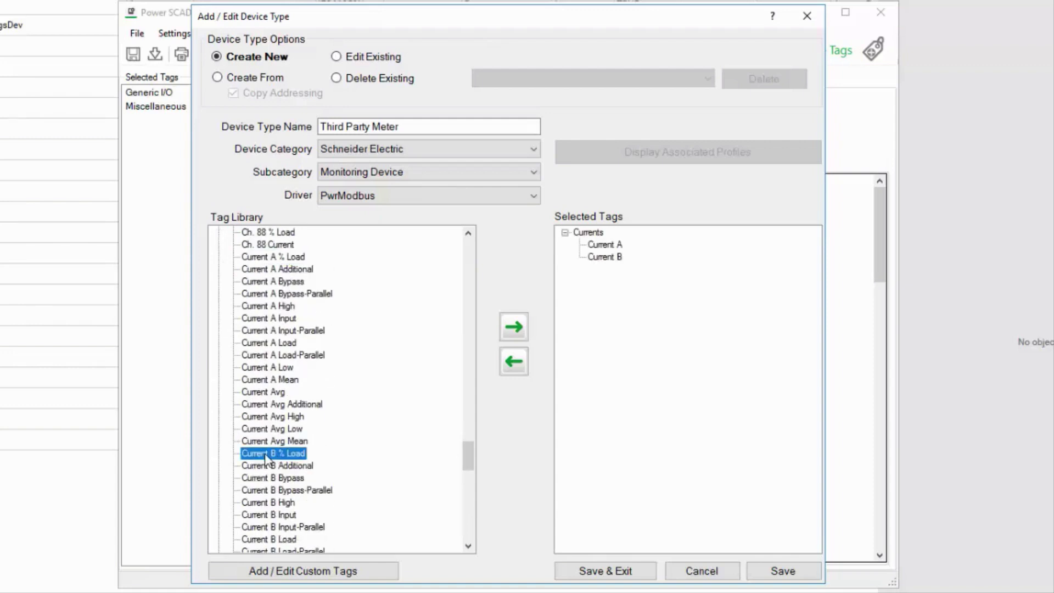
{"action": "scroll", "coordinate": [266, 460], "scroll_direction": "down", "scroll_amount": 4}
{"action": "double_click", "coordinate": [266, 442]}
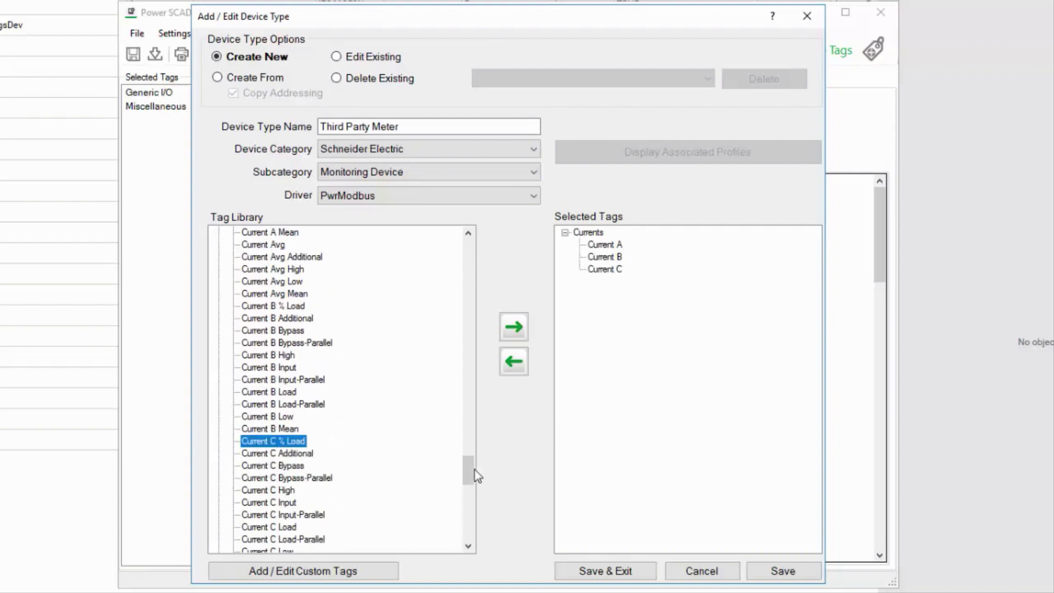
- Add the Input 01 Status tag from the Generic I/O group, and save the device type while closing the editor
{"action": "left_click_drag", "start_coordinate": [472, 448], "coordinate": [476, 245]}
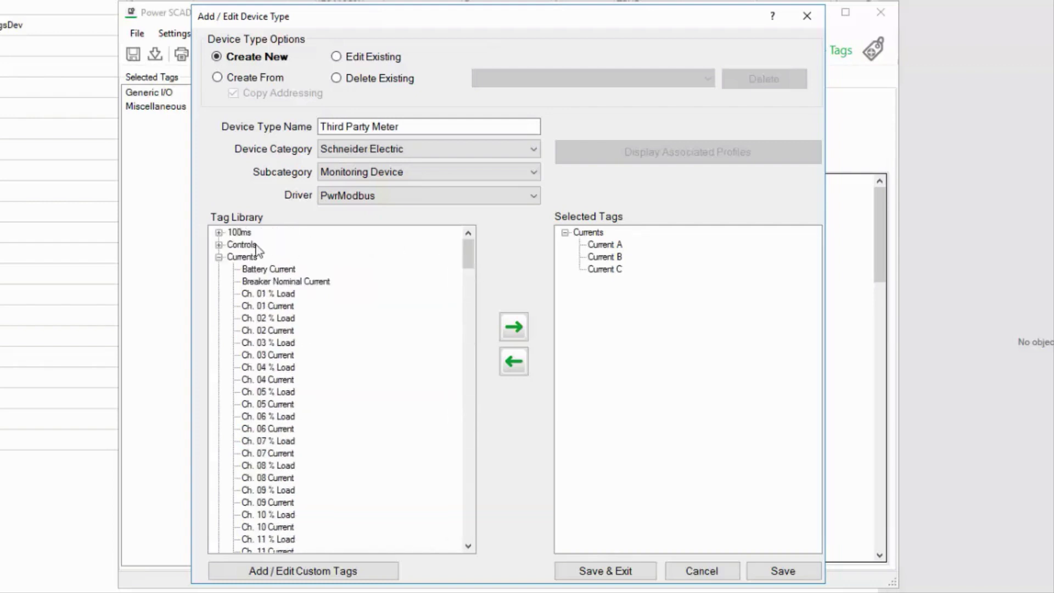
{"action": "left_click", "coordinate": [219, 256]}
{"action": "left_click", "coordinate": [219, 355]}
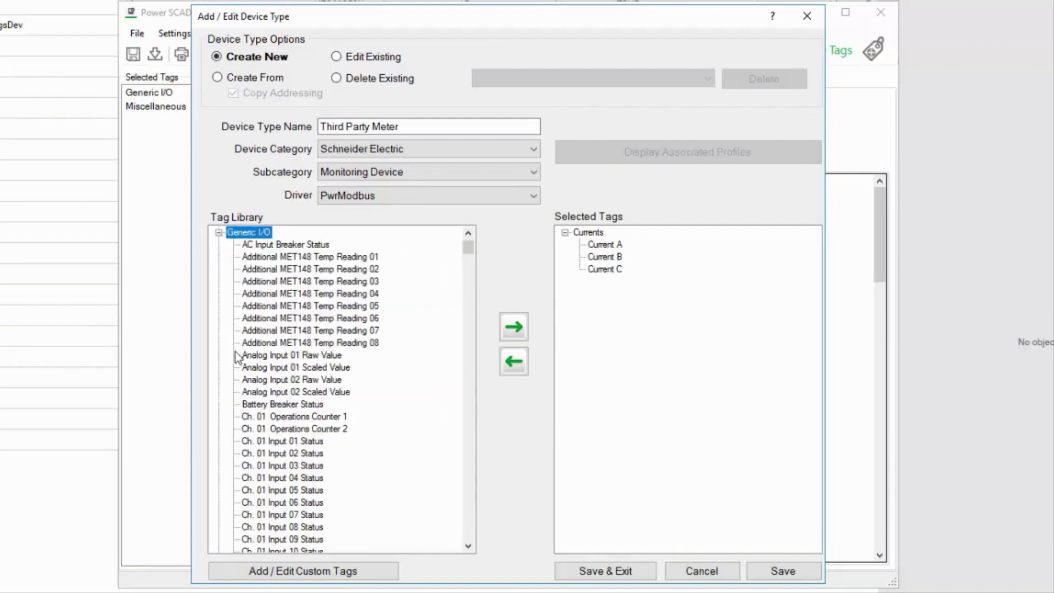
{"action": "left_click_drag", "start_coordinate": [470, 254], "coordinate": [461, 377]}
{"action": "scroll", "coordinate": [401, 367], "scroll_direction": "up", "scroll_amount": 20}
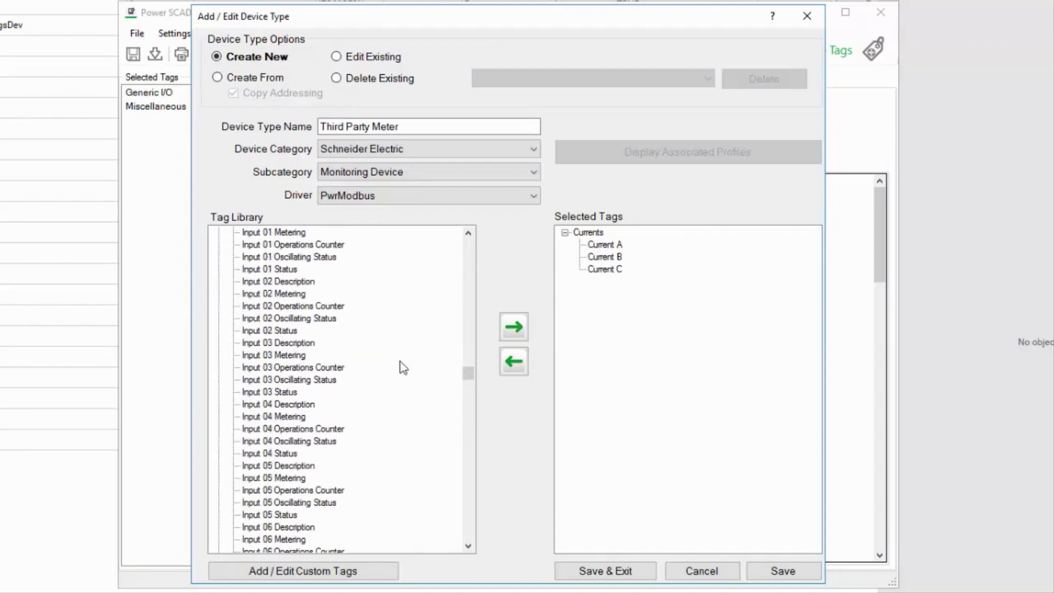
{"action": "double_click", "coordinate": [288, 307]}
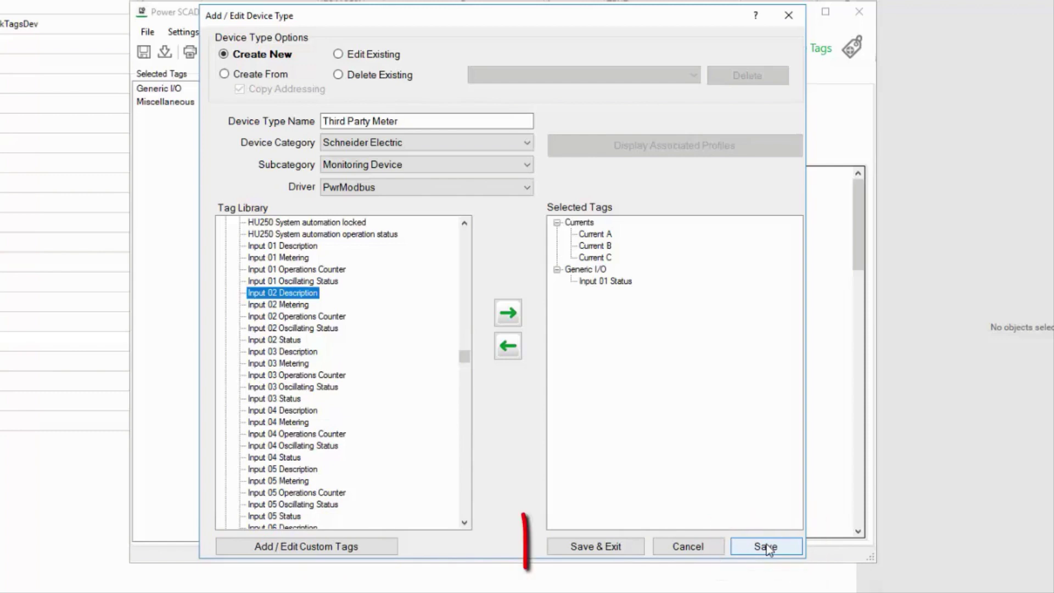
{"action": "left_click", "coordinate": [628, 546]}
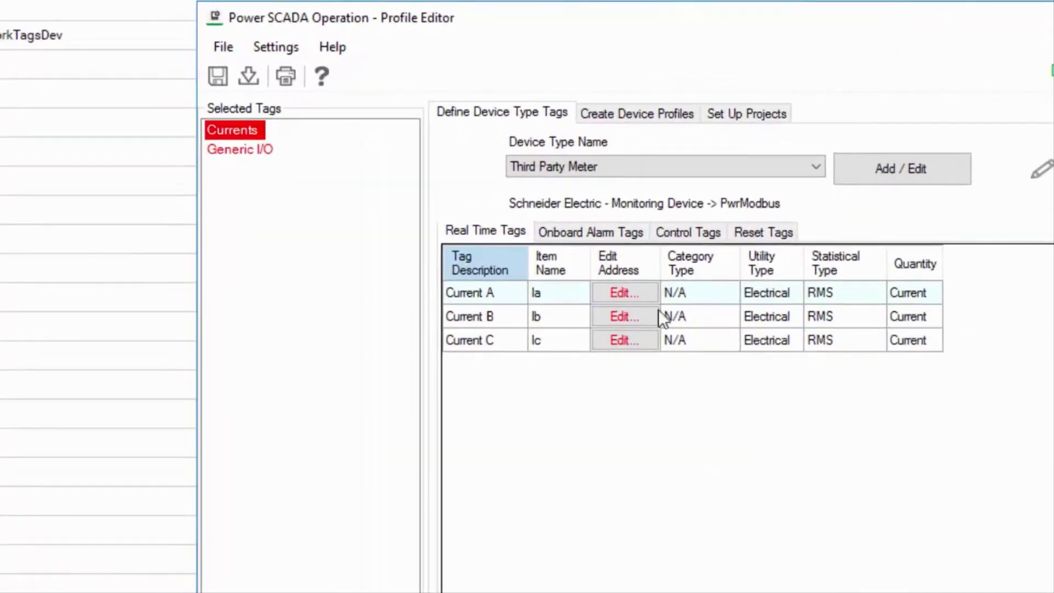
- View the setup options for custom device type categories and subcategories, leaving without making changes
{"action": "left_click", "coordinate": [277, 48]}
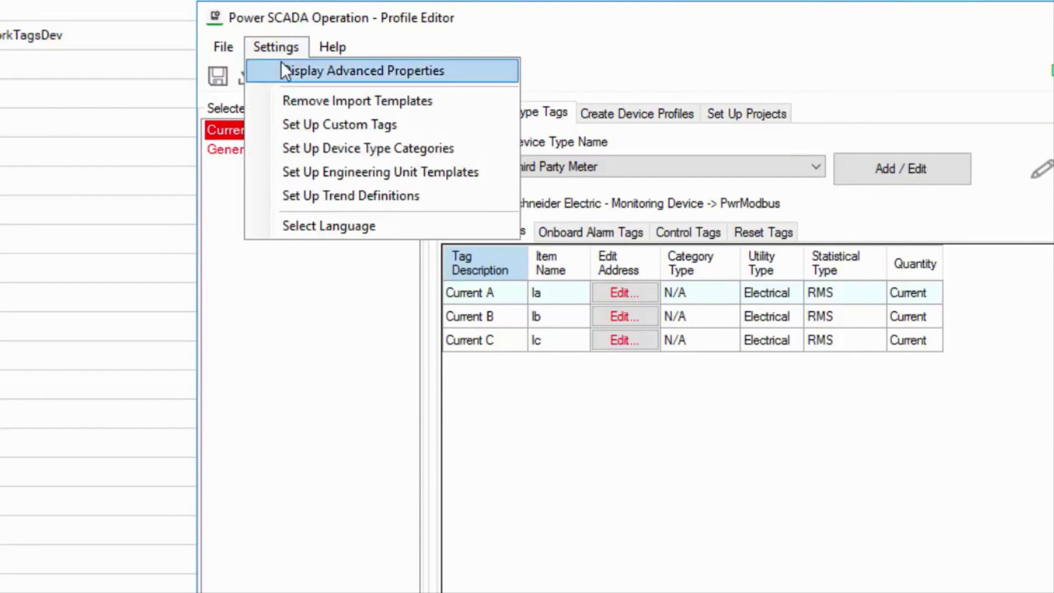
{"action": "left_click", "coordinate": [345, 153]}
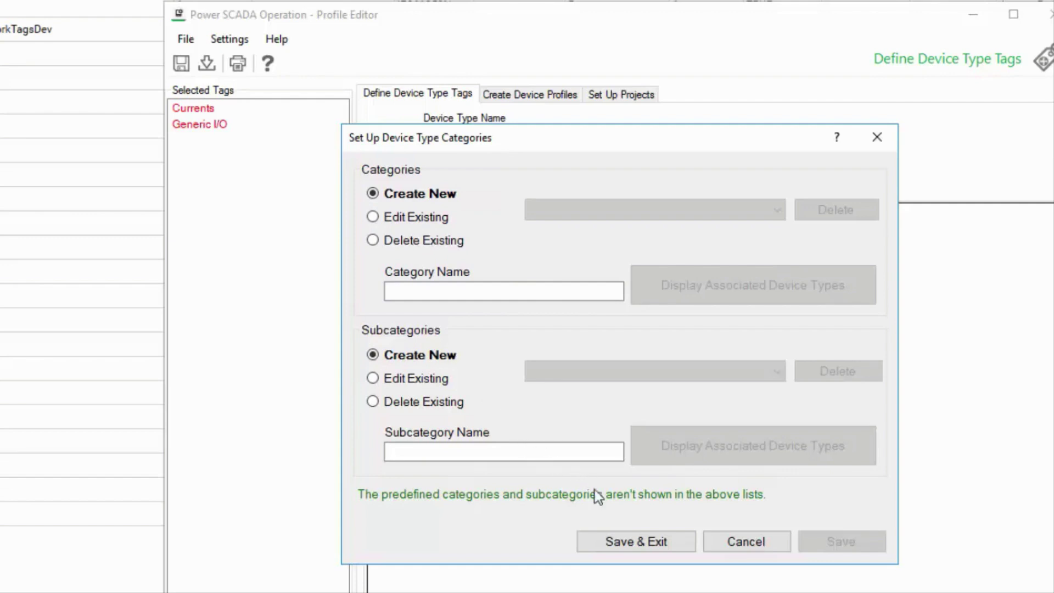
{"action": "left_click", "coordinate": [732, 541]}
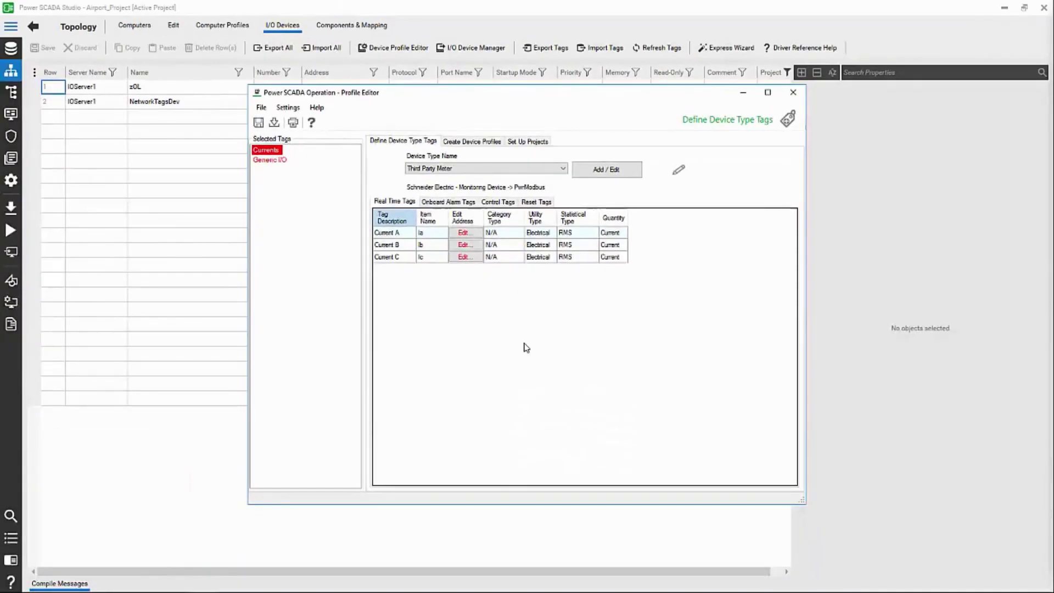